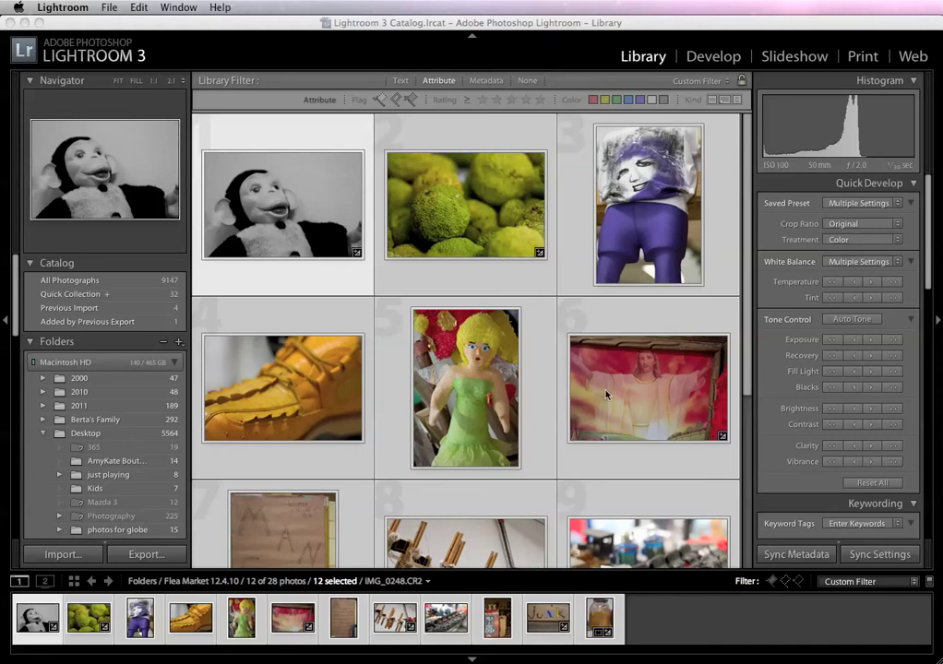
Start exporting the 12 selected photos from the File menu.
click(149, 28)
click(109, 8)
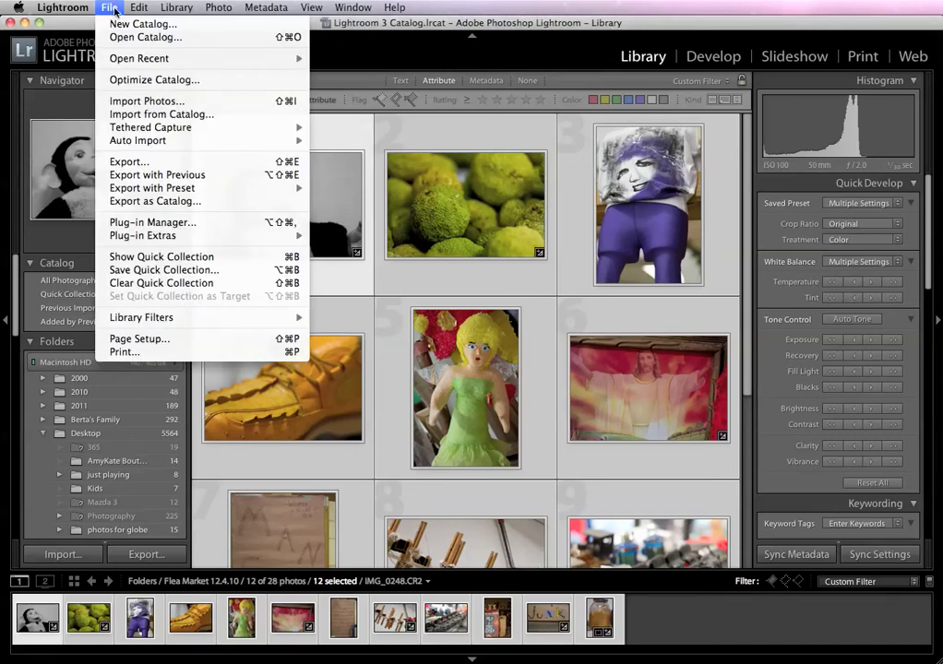
click(129, 162)
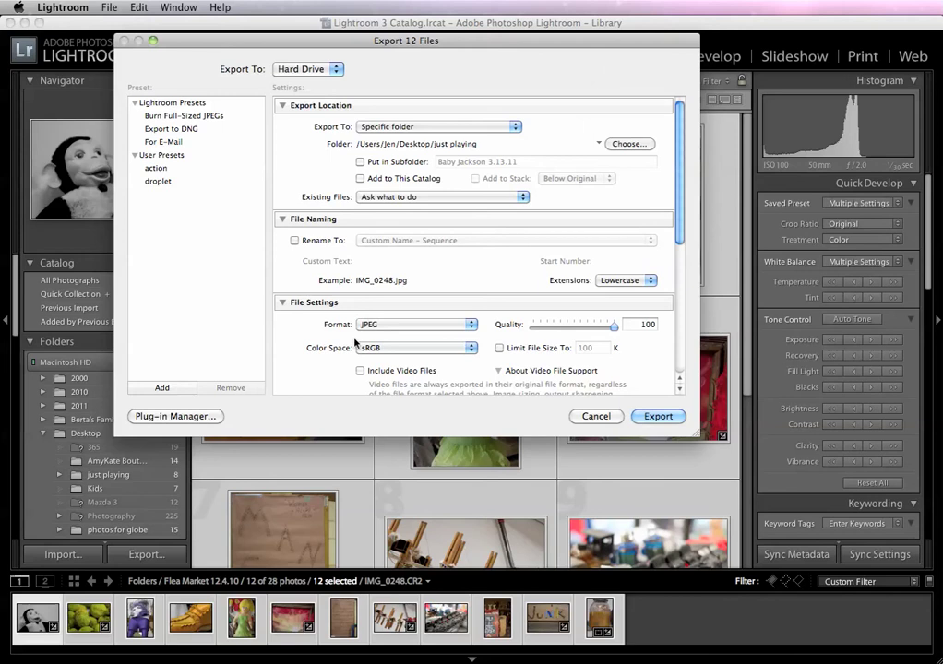
Enable Watermark in the export settings and launch Edit Watermarks from its dropdown.
scroll(347, 185, down, 1)
scroll(347, 185, down, 10)
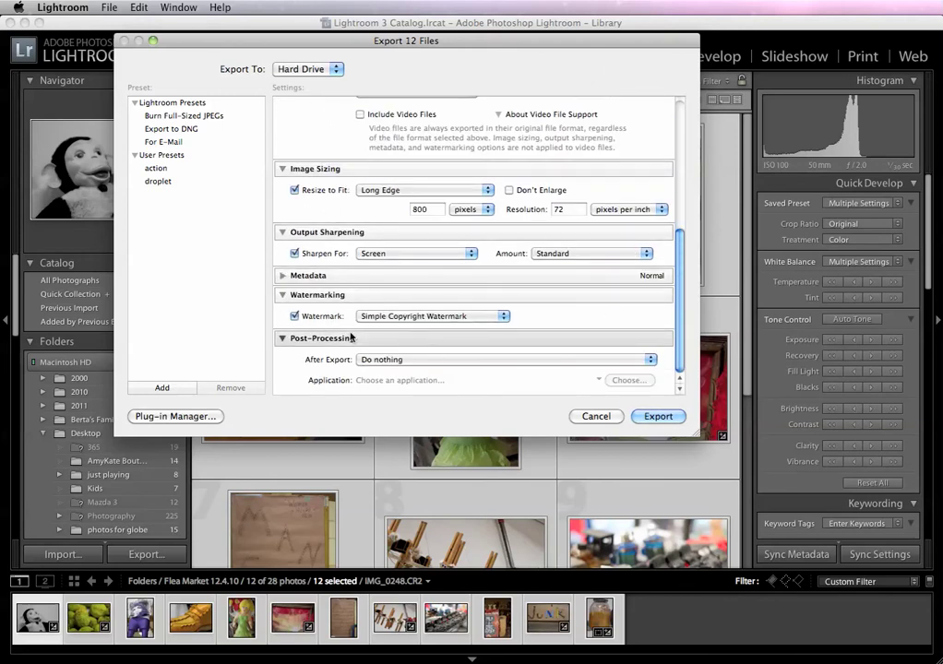
click(294, 316)
click(295, 316)
click(388, 317)
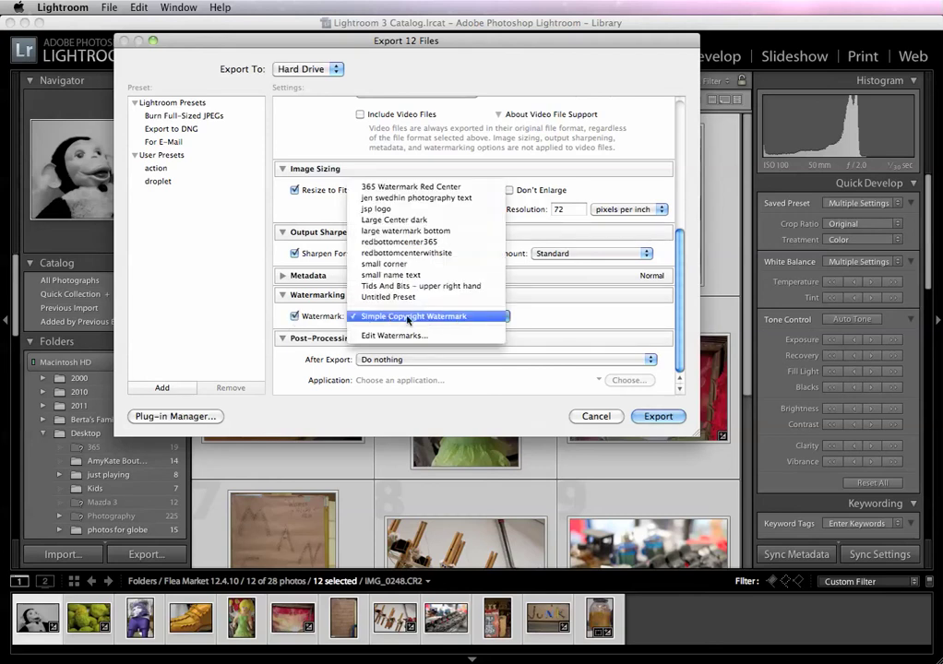
click(406, 336)
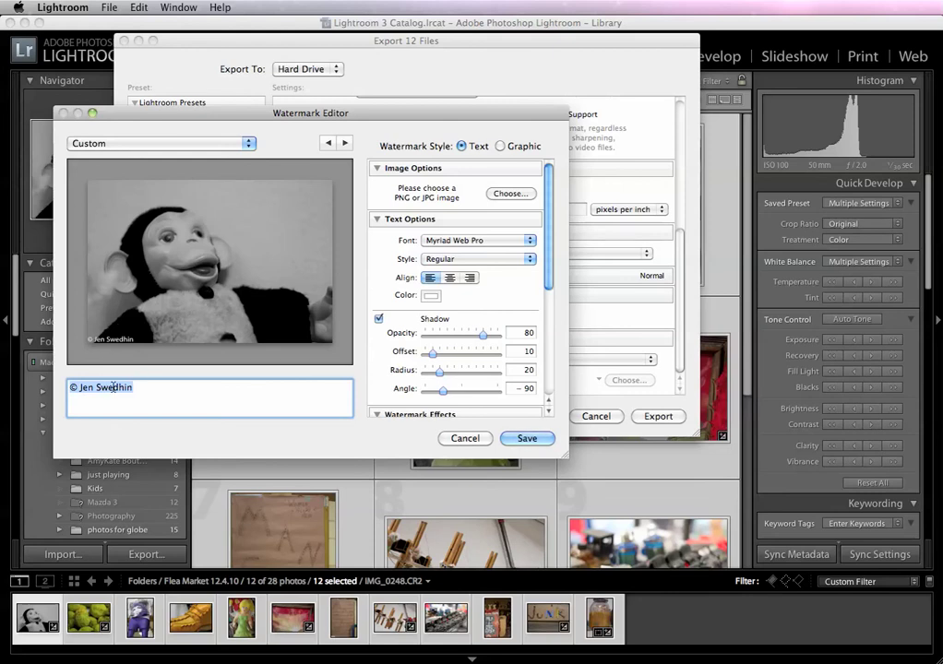
Replace the watermark text with the photographer's name plus 'Photography' and select the line.
text(Jen Swedhin Photograph)
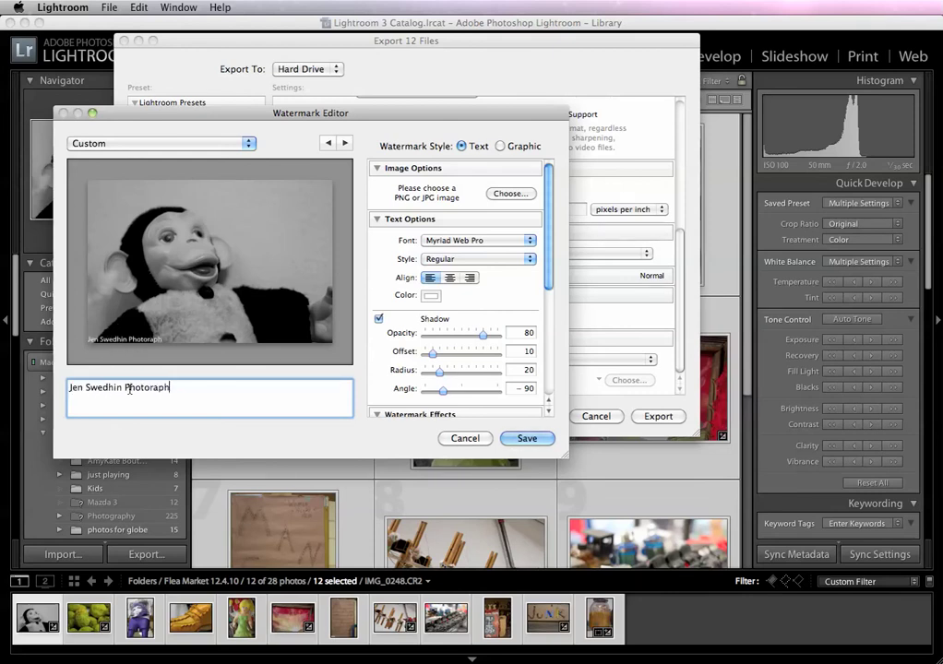
key(BackSpace)
key(BackSpace)
key(BackSpace)
key(BackSpace)
text(raphy)
double_click(138, 389)
triple_click(139, 389)
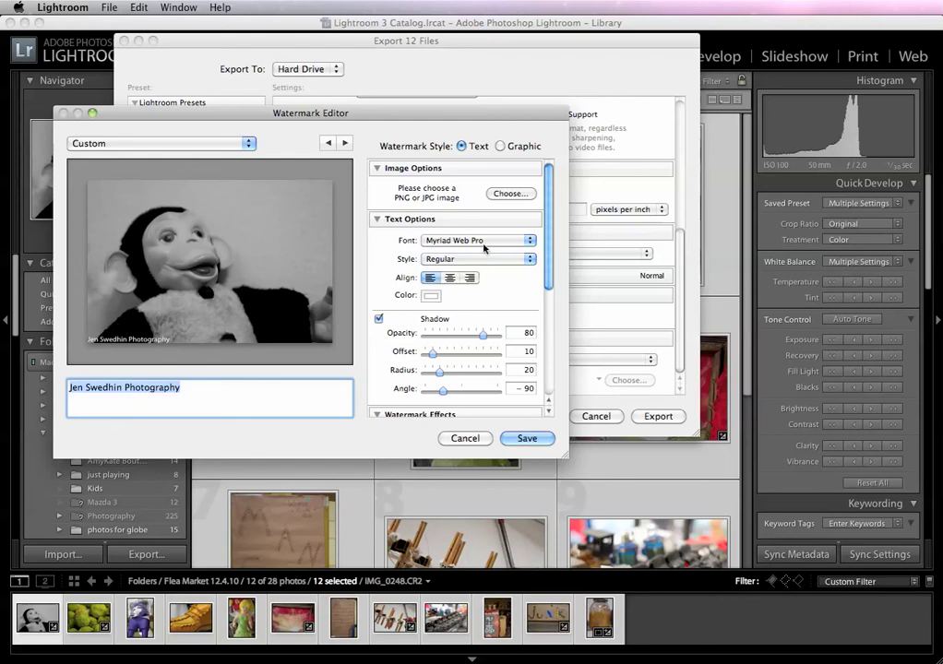
click(483, 243)
Set the watermark font to OptimusPrinceps with the Black style, leaving the colour unchanged.
scroll(477, 300, down, 2)
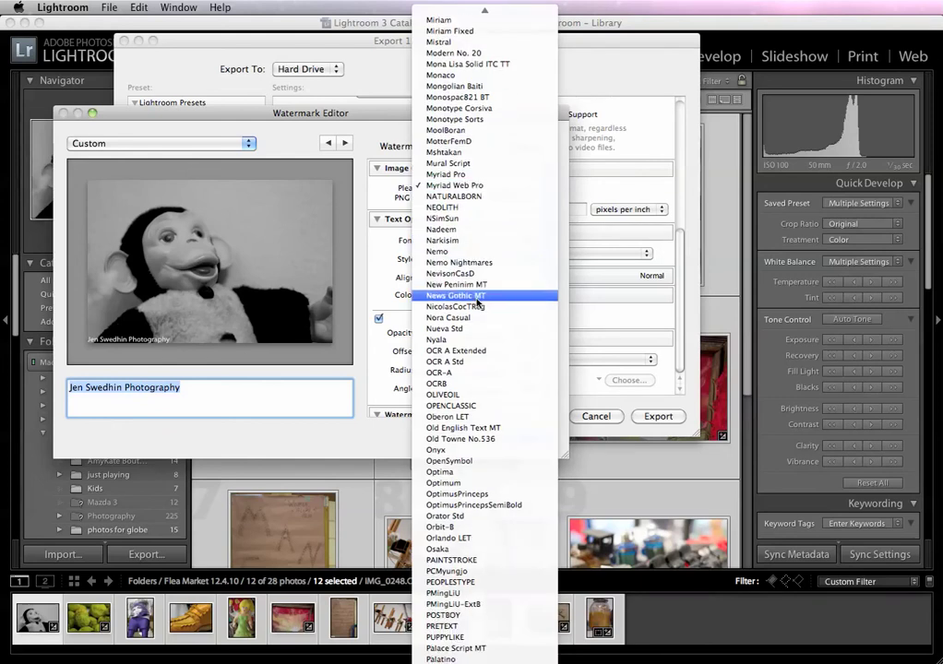
scroll(477, 301, down, 5)
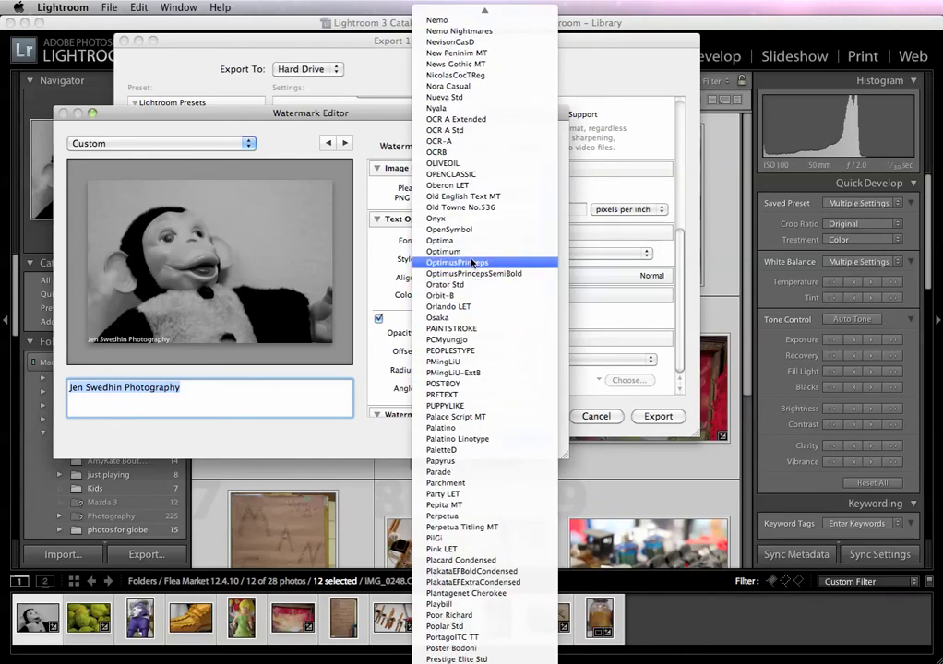
click(472, 263)
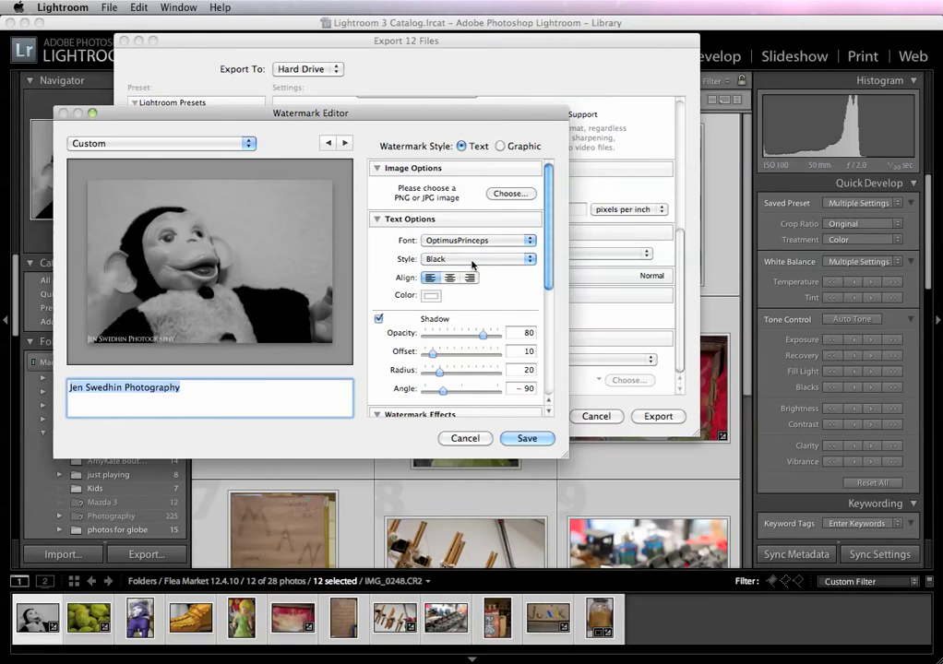
click(482, 261)
click(482, 260)
click(431, 296)
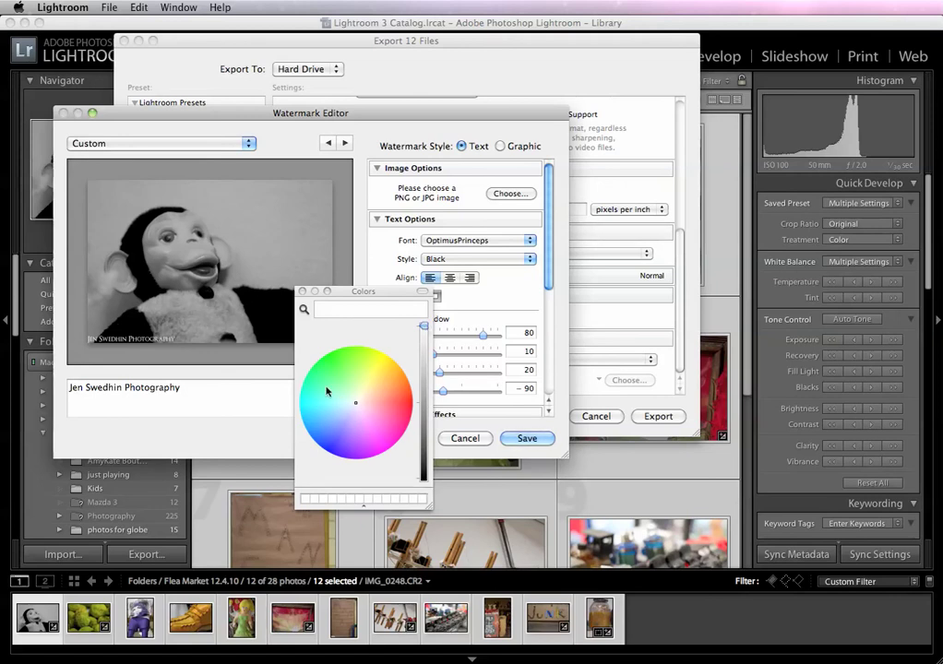
click(301, 292)
Switch off the watermark shadow, leaving its opacity at 83 and offset at 12.
scroll(486, 330, down, 3)
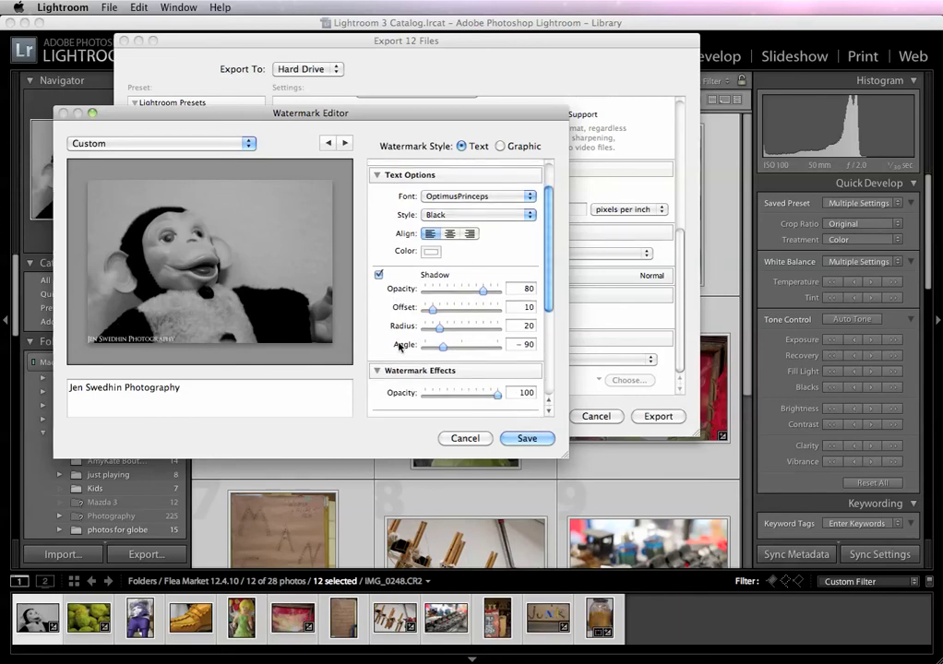
click(379, 275)
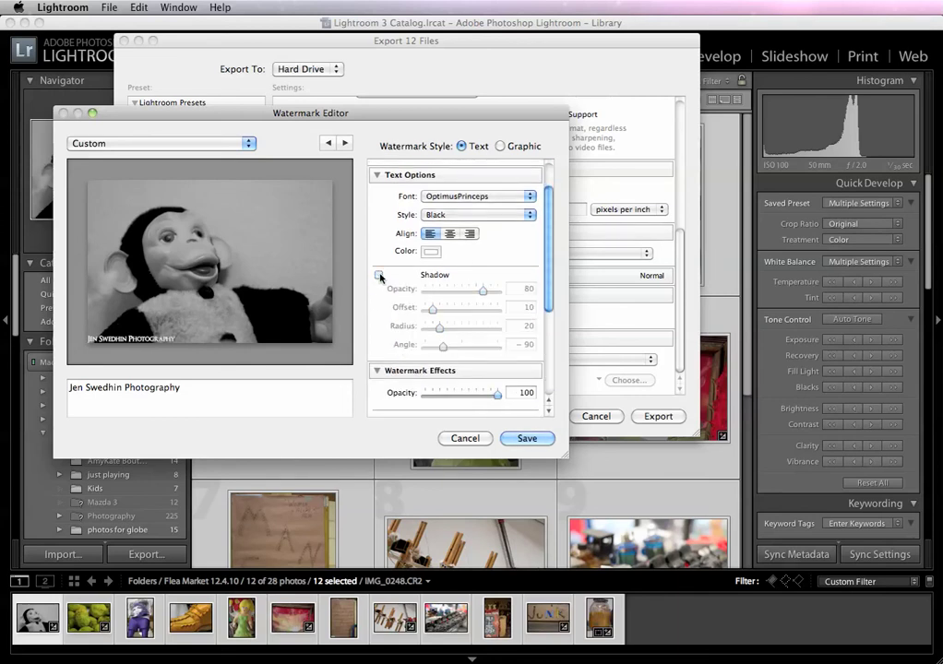
click(378, 275)
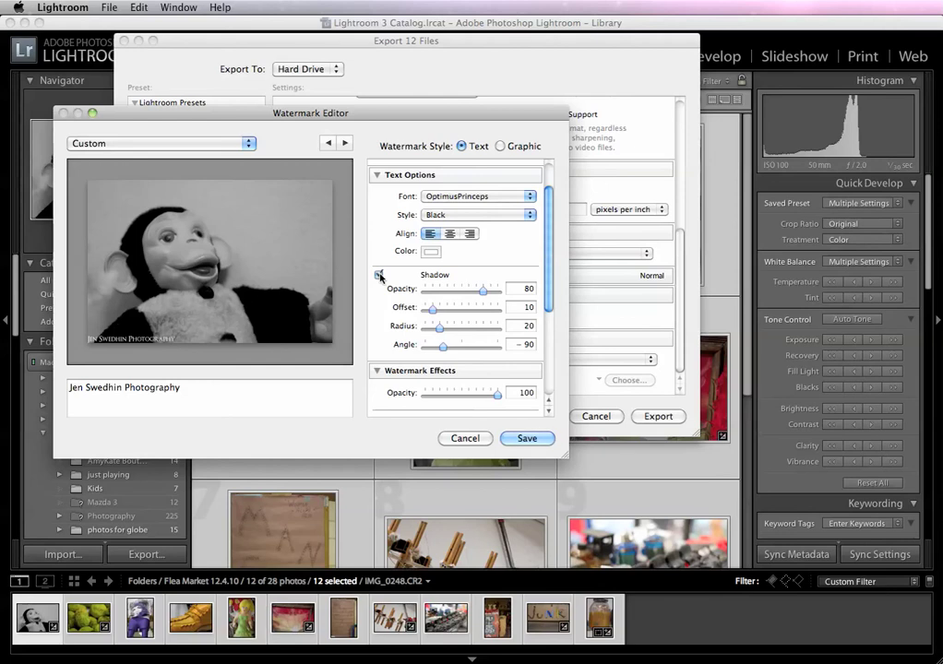
scroll(430, 329, down, 3)
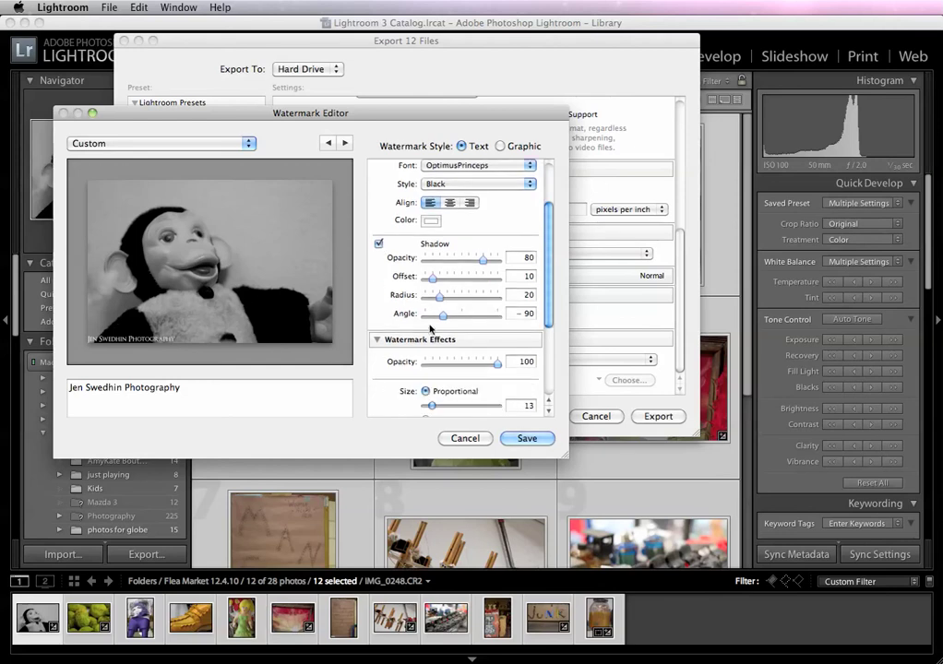
drag(434, 278, 486, 261)
click(378, 243)
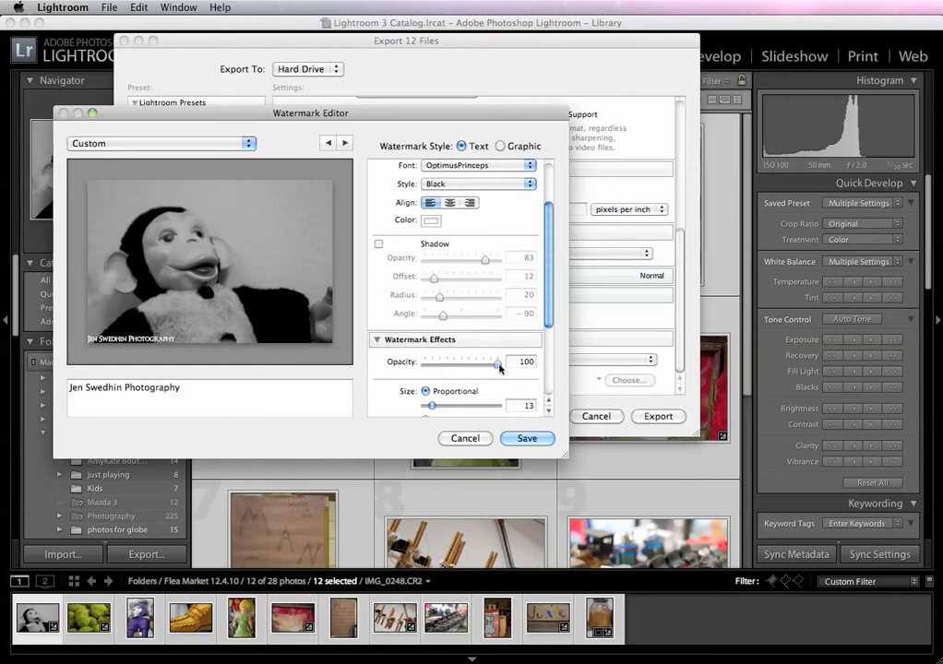
Set watermark opacity to 60 and Proportional size to 23.
scroll(430, 360, down, 3)
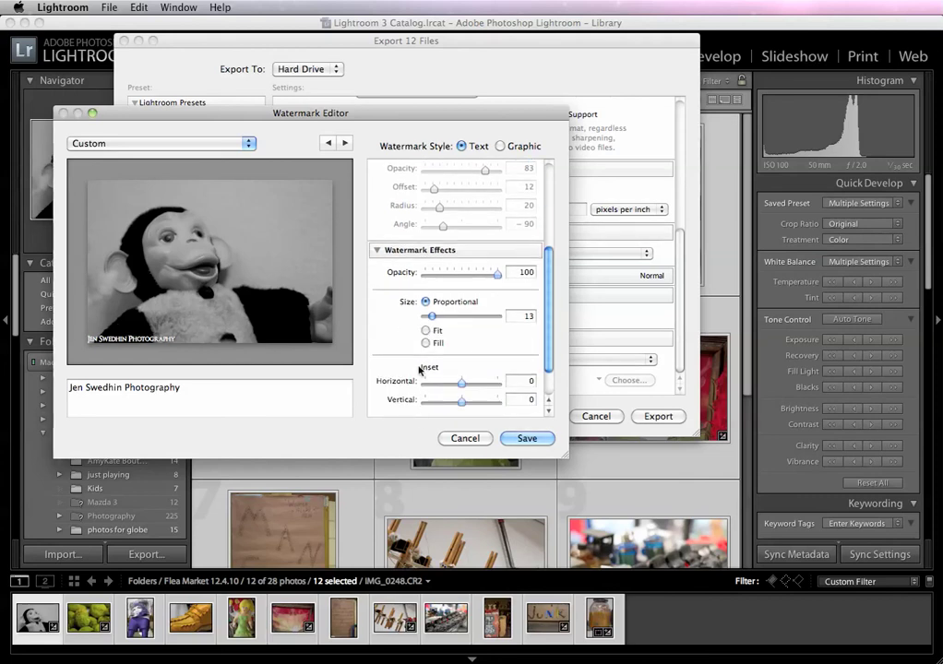
drag(497, 275, 468, 276)
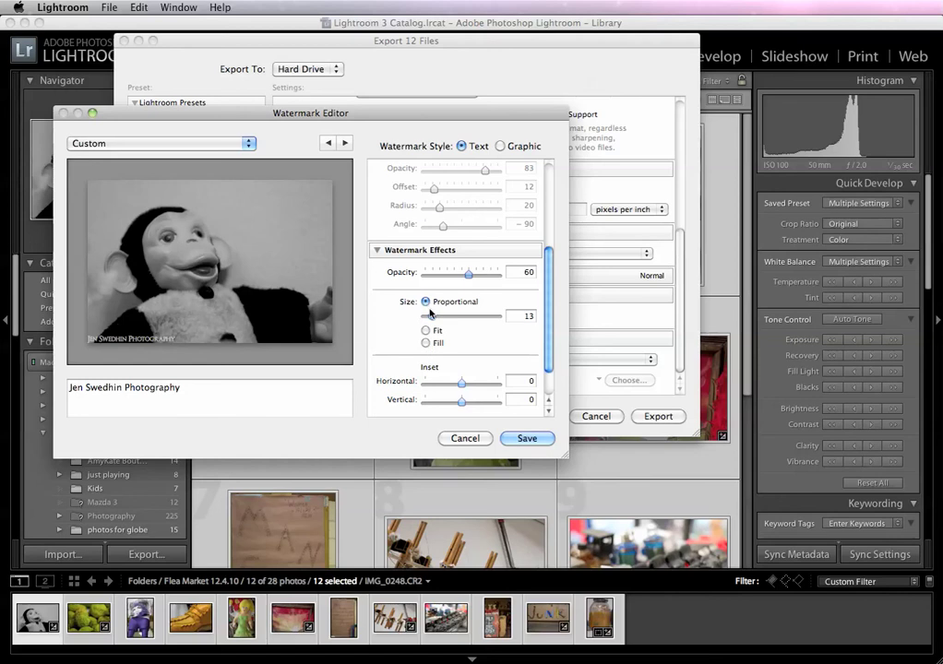
drag(431, 315, 446, 322)
click(425, 331)
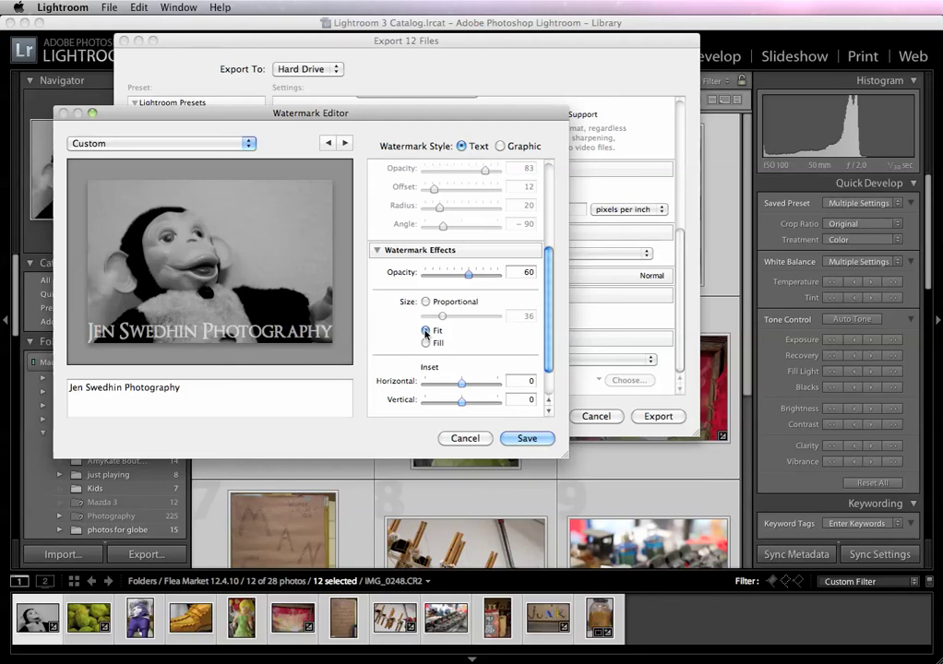
click(425, 343)
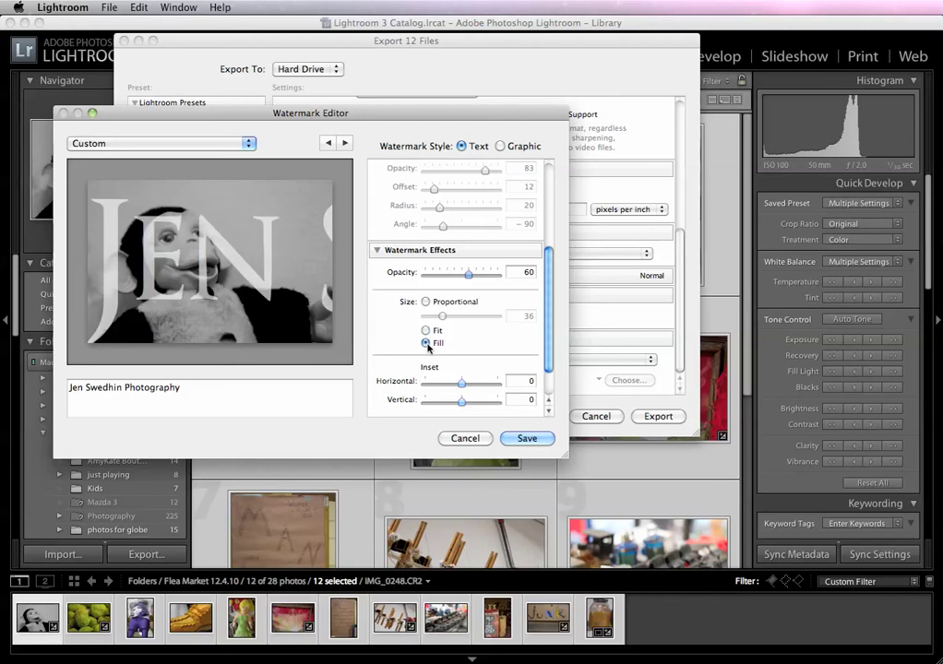
click(426, 302)
drag(444, 317, 438, 316)
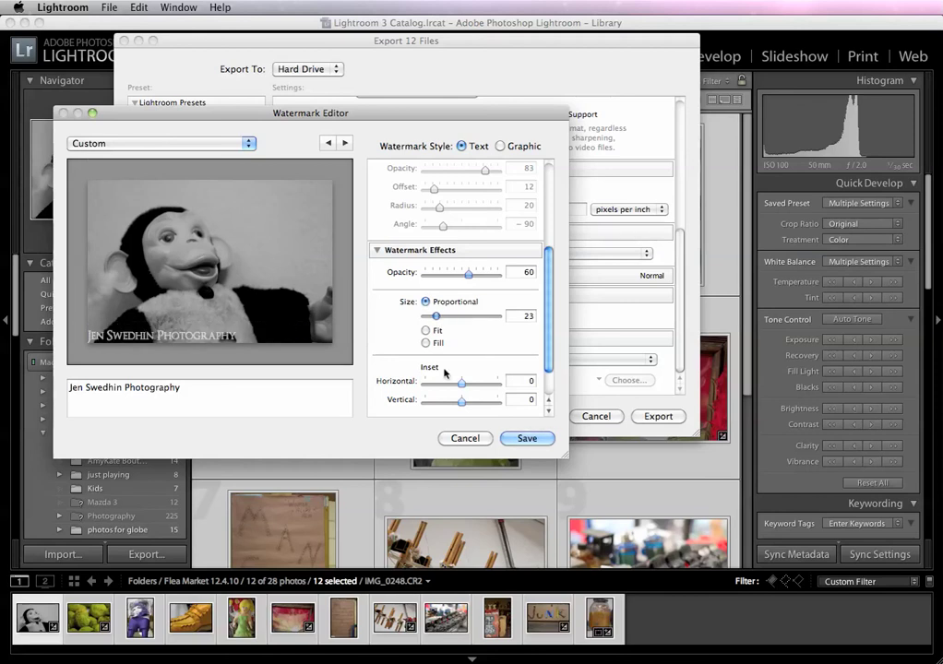
scroll(441, 349, down, 4)
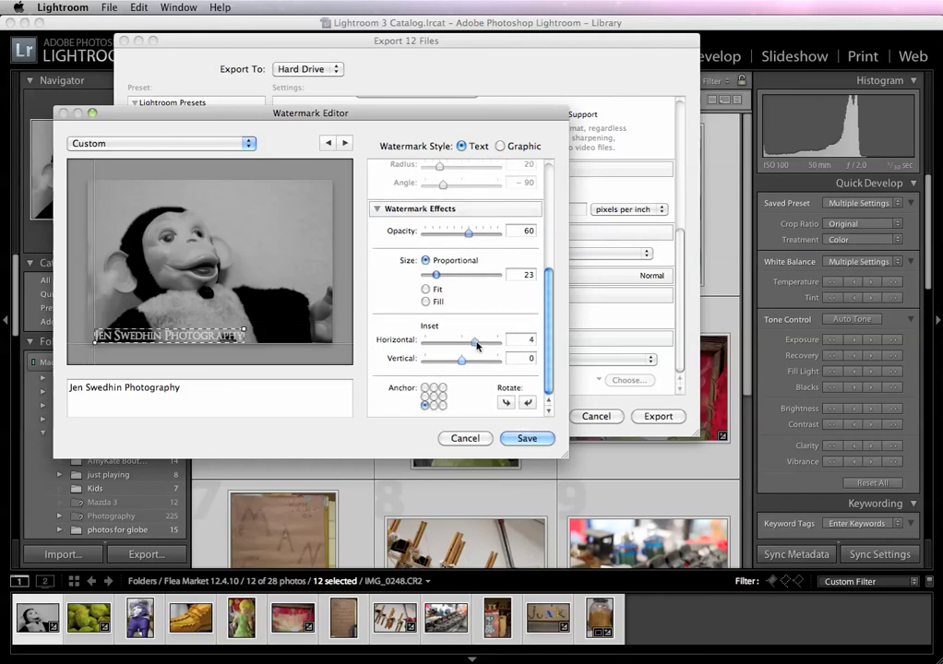
Keep the watermark anchored bottom-left with horizontal inset 2 and vertical inset 1.
mouse_move(464, 343)
mouse_down()
mouse_move(483, 345)
mouse_move(472, 361)
mouse_up()
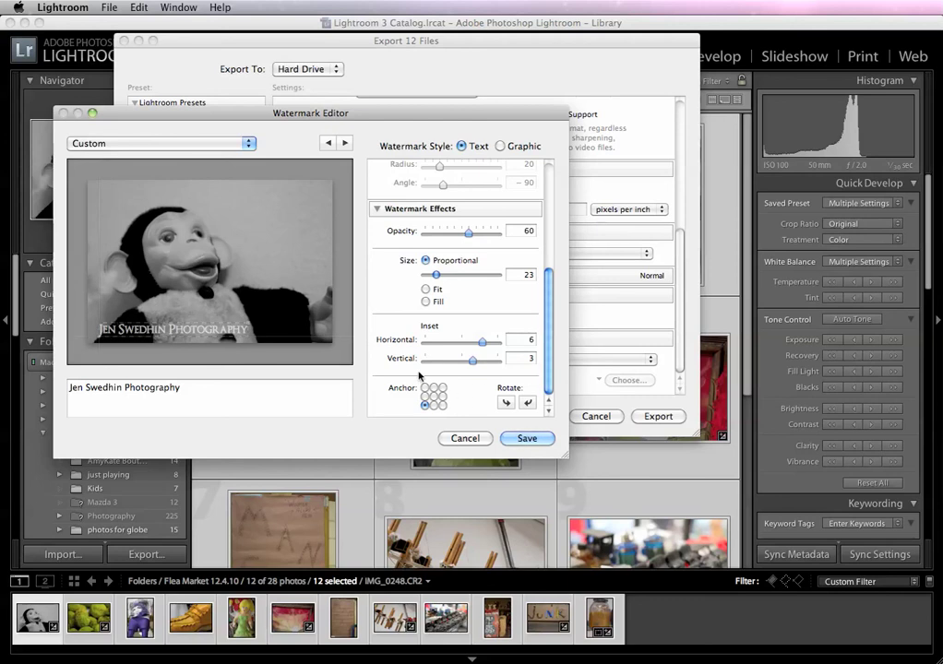
click(432, 403)
click(434, 396)
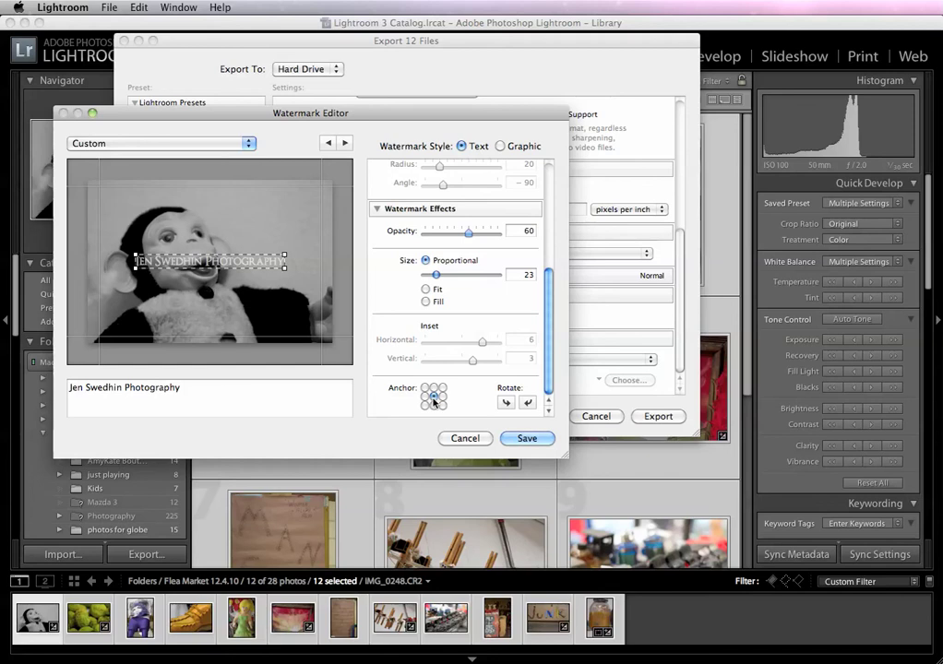
click(441, 406)
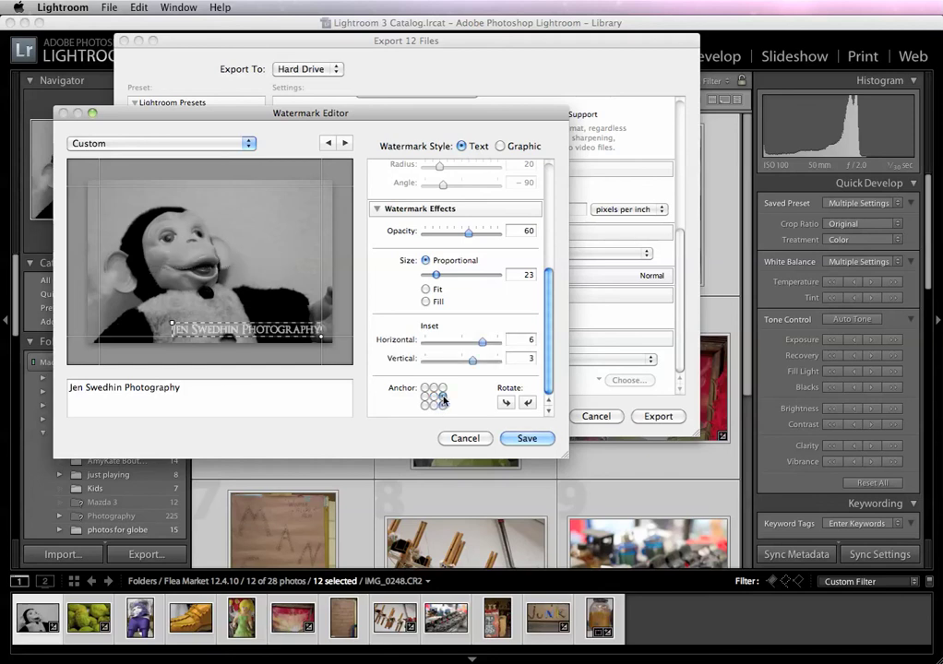
click(442, 396)
click(425, 405)
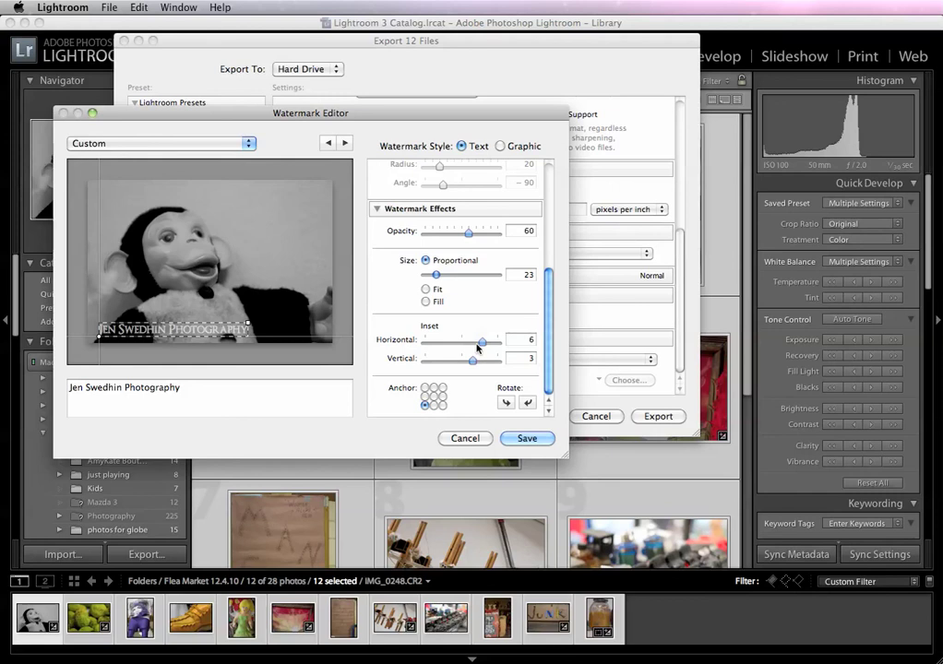
drag(482, 341, 463, 363)
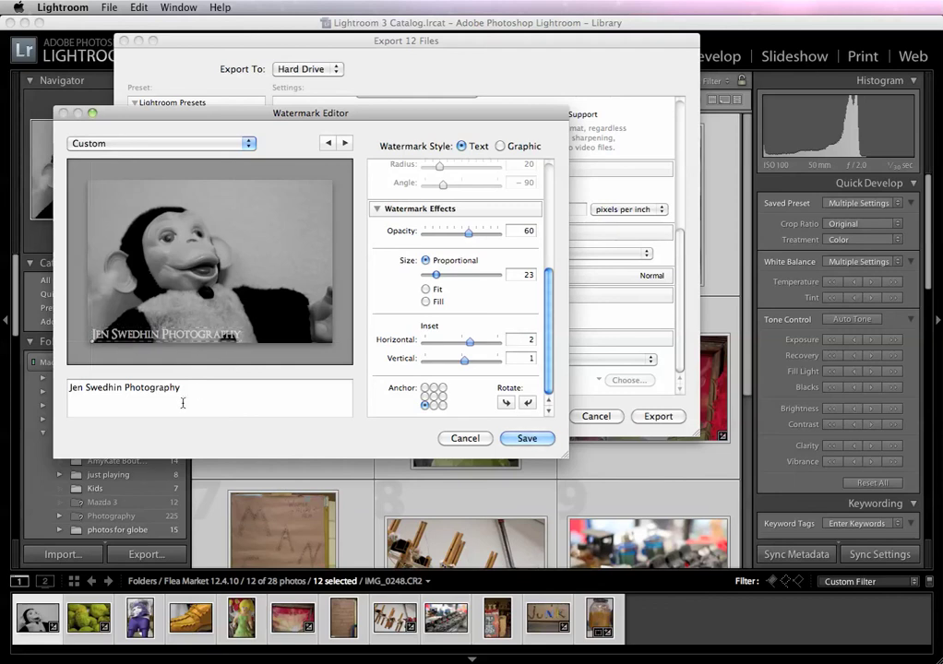
Save the watermark as preset 'white JSP bottom corner' and return to export settings.
click(248, 145)
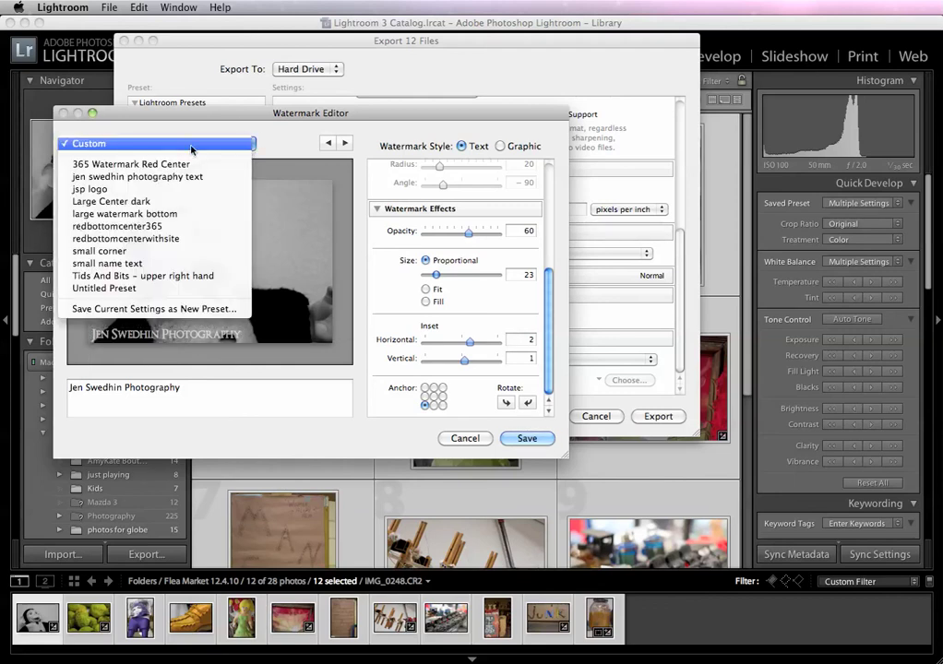
click(192, 312)
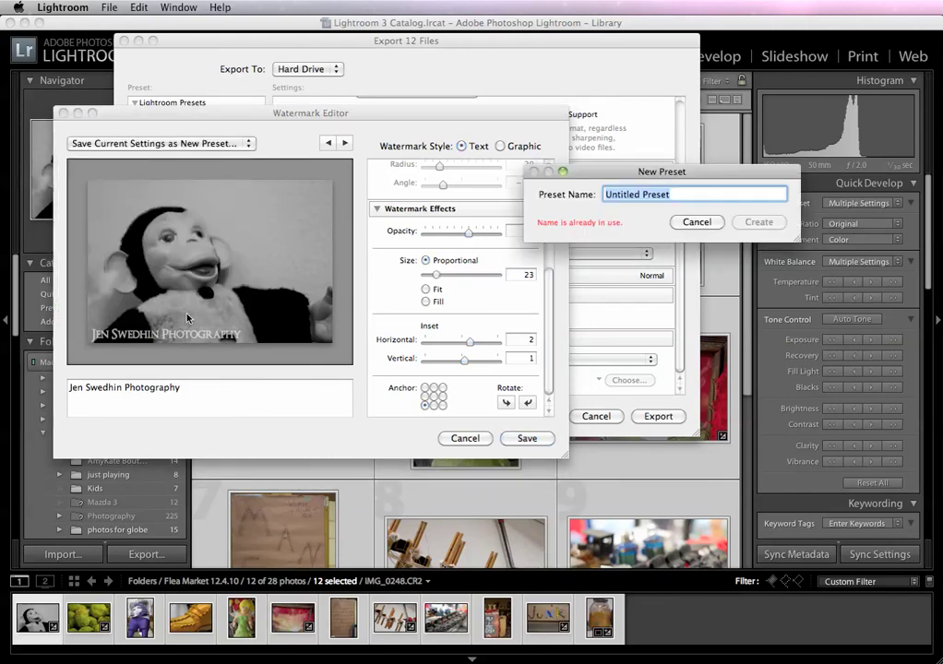
text(white J)
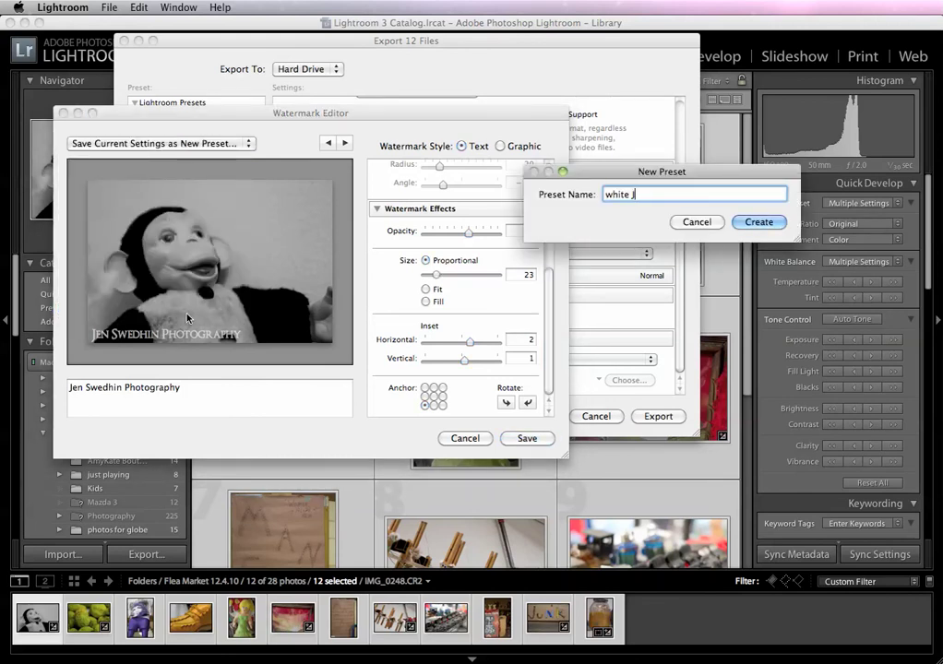
text(SP bottom corner)
click(758, 222)
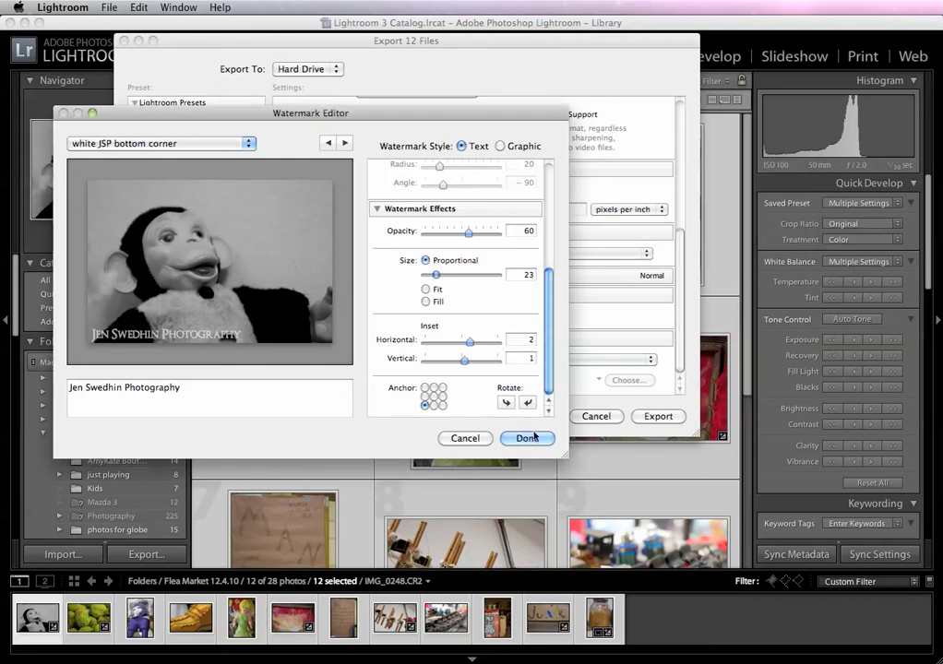
click(526, 437)
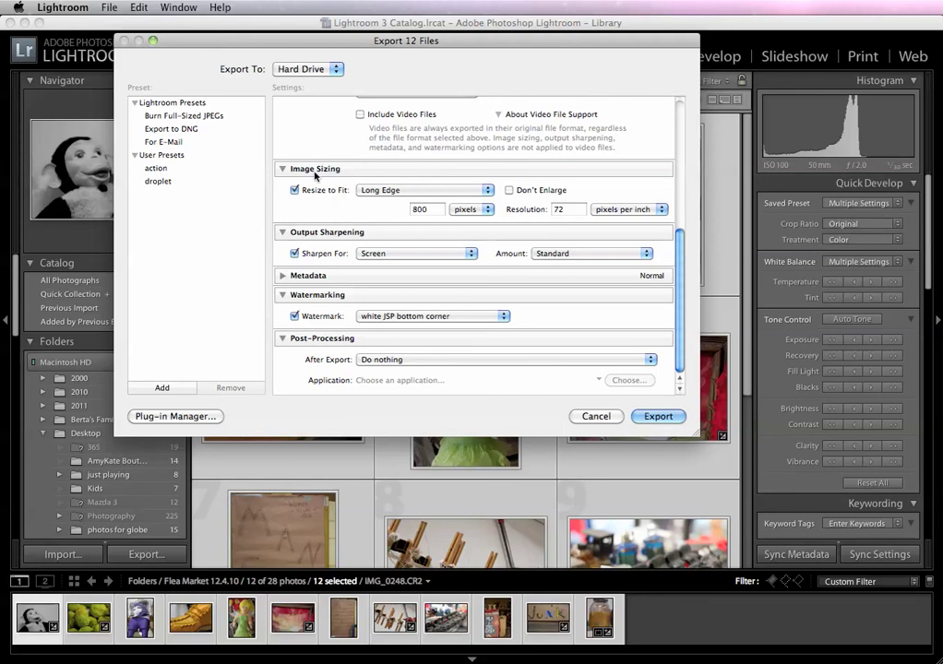
click(395, 316)
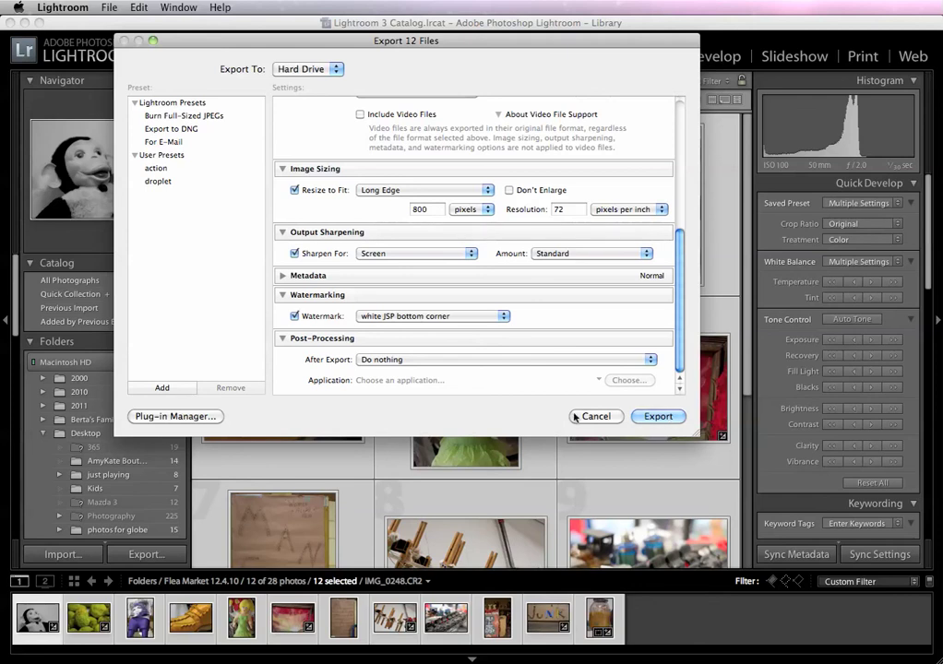
Switch to a graphic watermark using watermark.png from the Desktop.
click(466, 317)
click(387, 355)
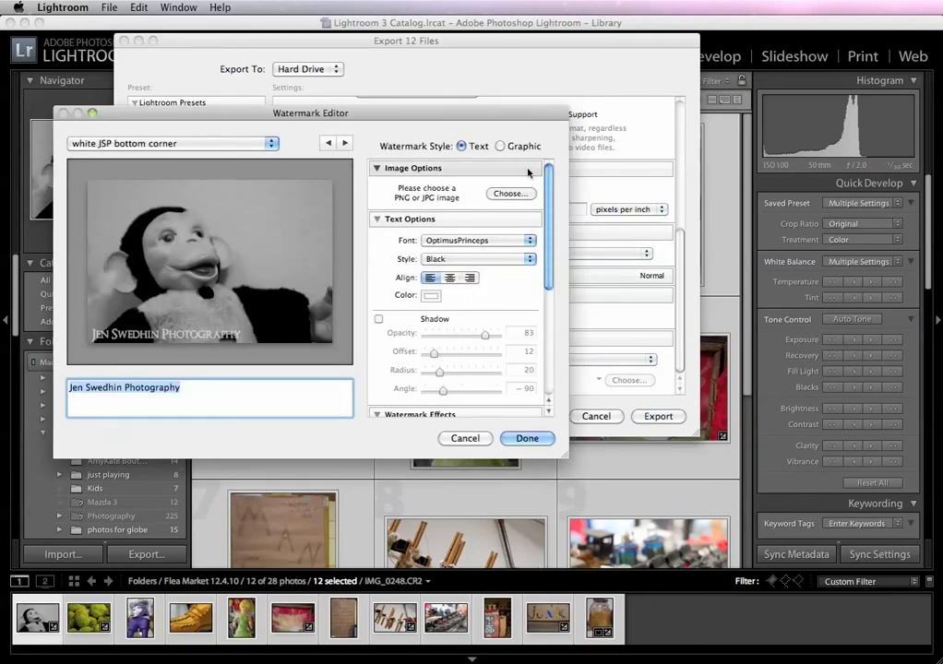
click(510, 193)
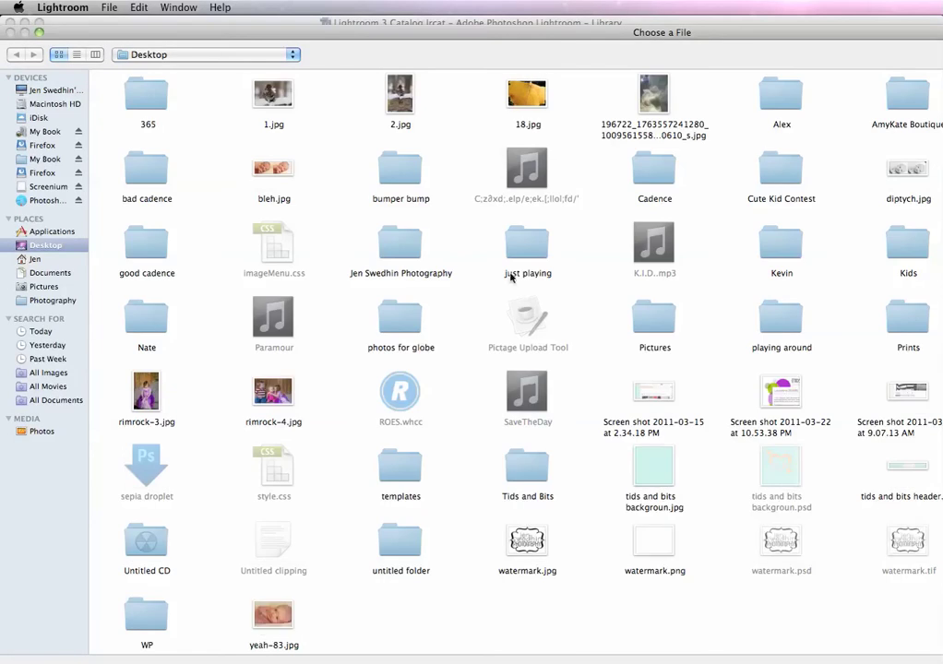
scroll(512, 281, down, 1)
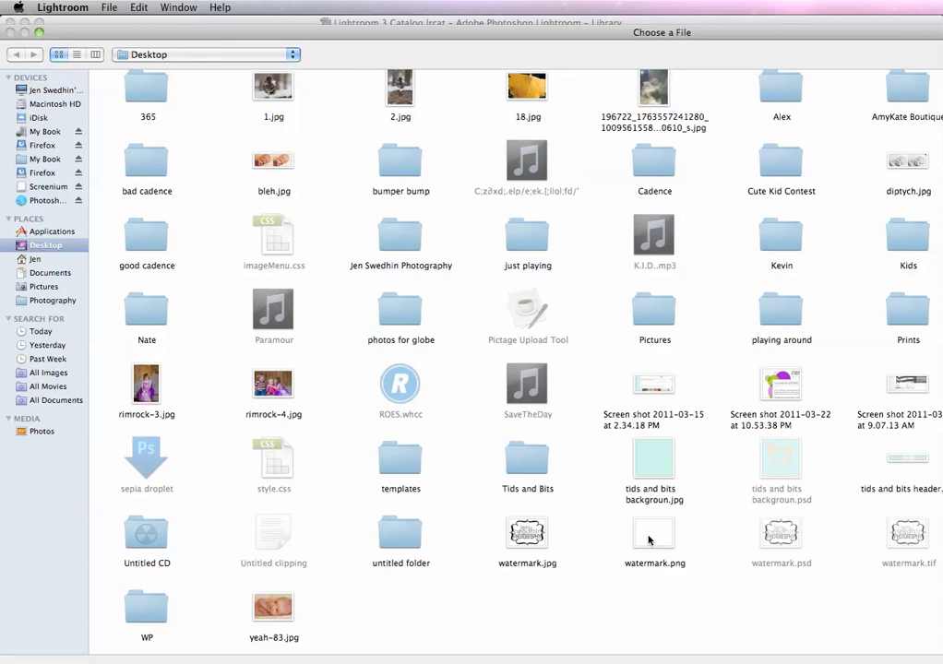
double_click(651, 535)
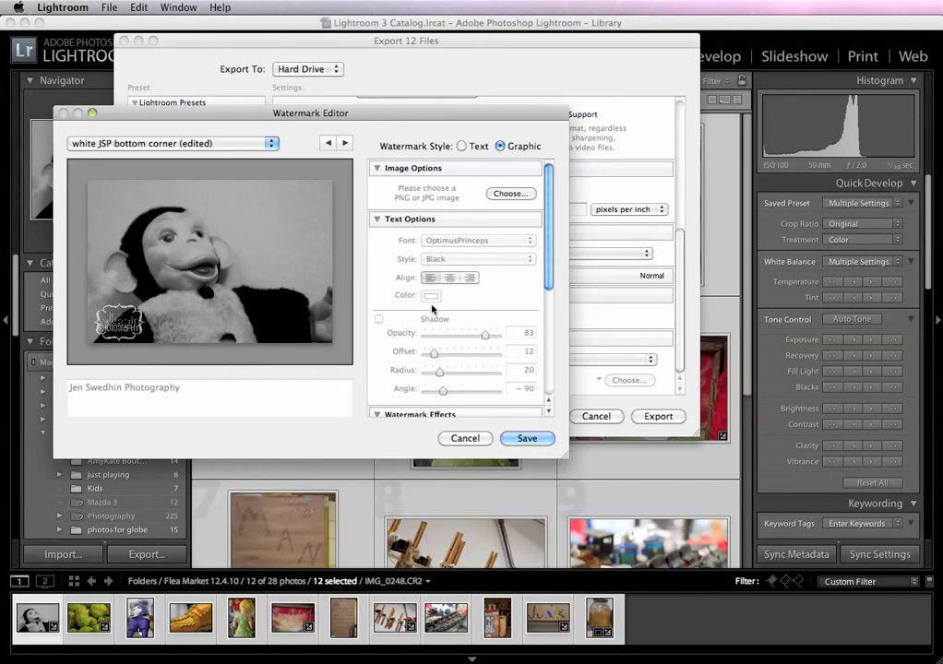
Enlarge the logo watermark to size 34 and anchor it top-right.
scroll(465, 351, down, 6)
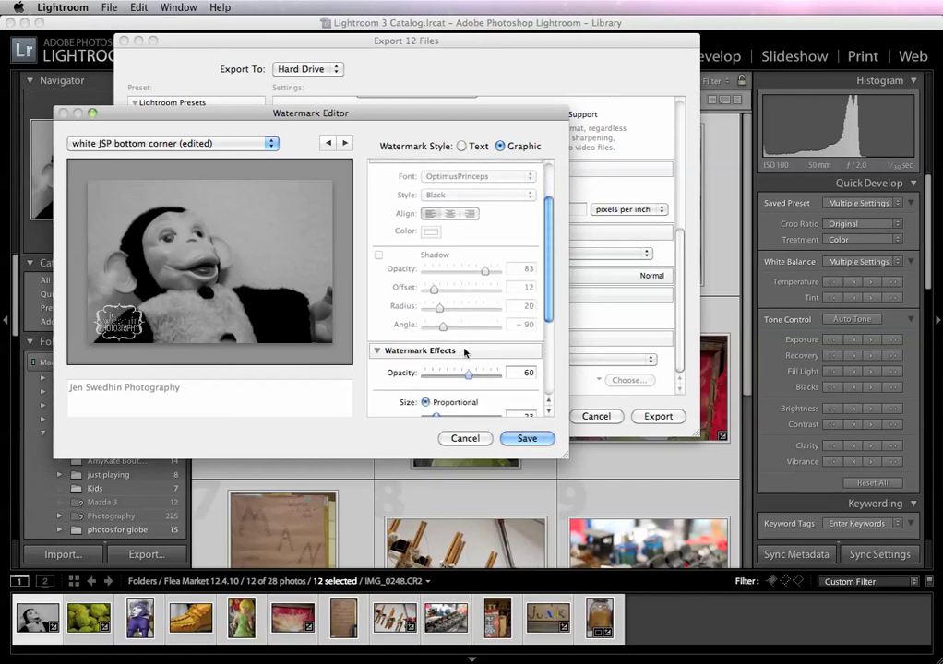
scroll(464, 351, down, 4)
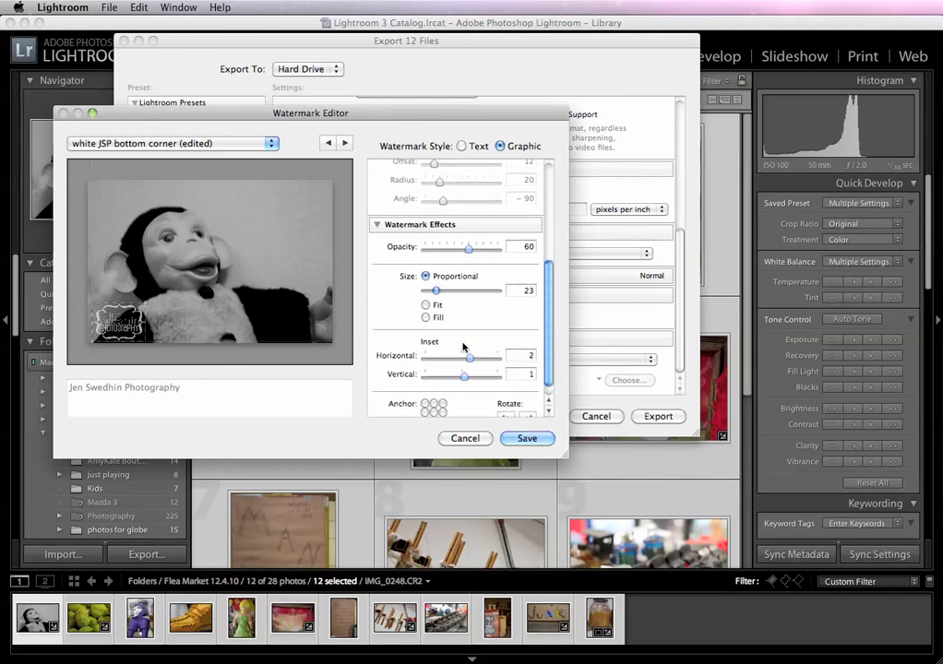
drag(437, 294, 442, 292)
scroll(444, 369, down, 1)
click(442, 387)
click(442, 404)
click(442, 388)
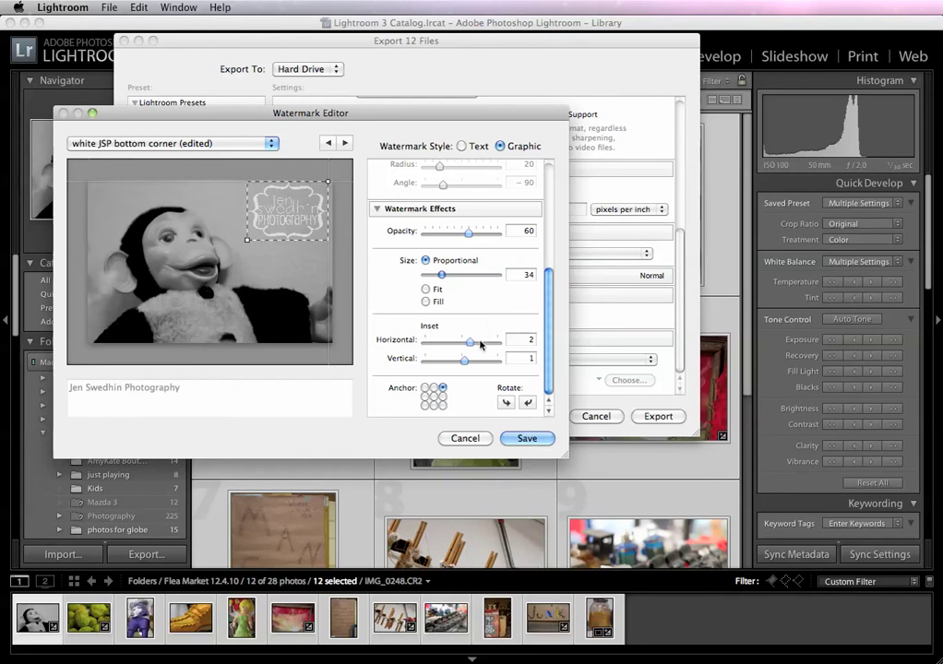
Keep the logo upright after trying rotation and raise its opacity to 100.
scroll(480, 344, up, 6)
scroll(479, 343, up, 5)
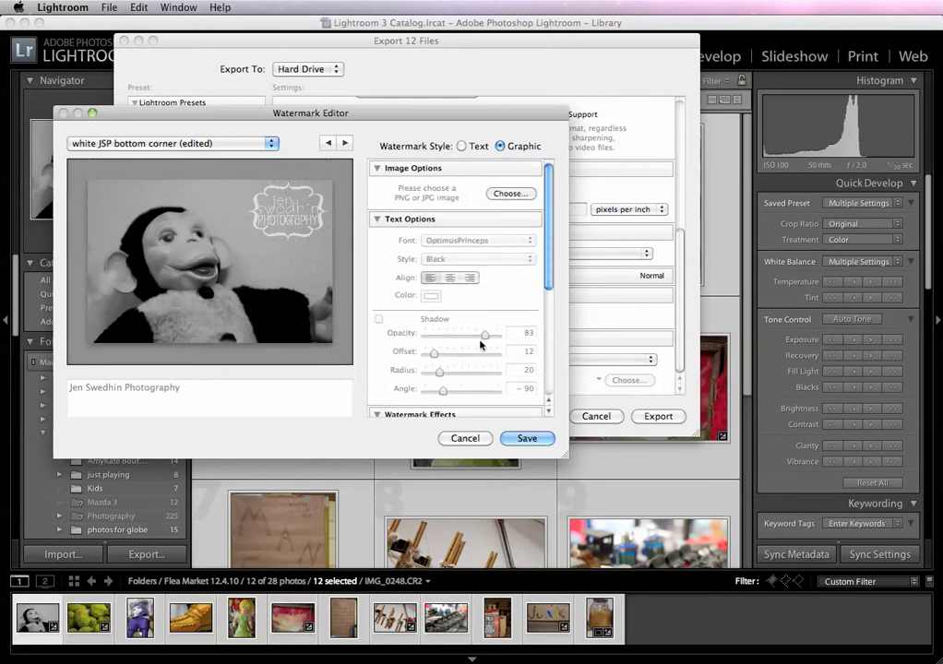
scroll(479, 344, down, 12)
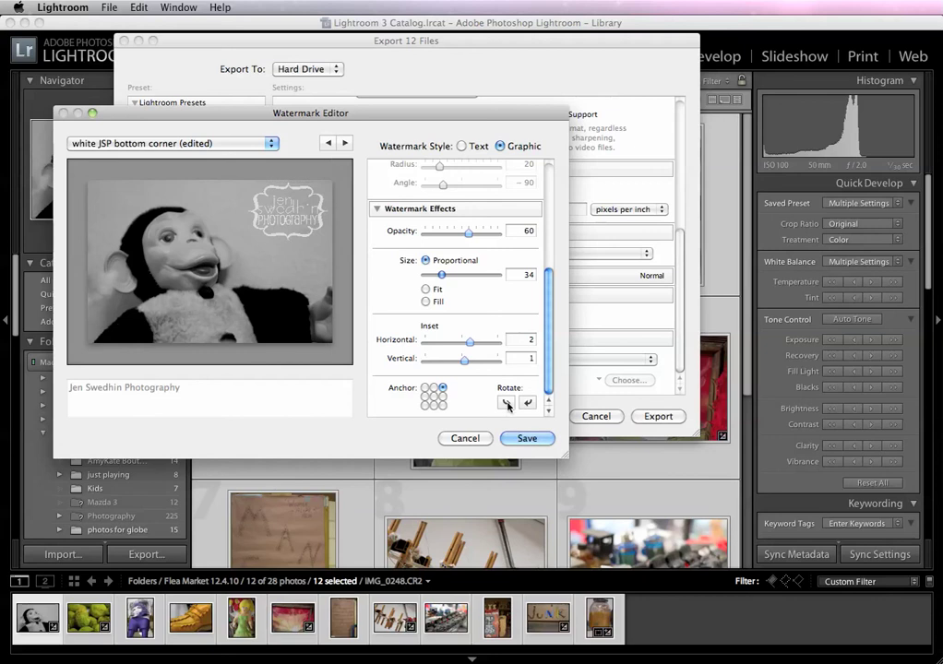
click(506, 402)
click(506, 403)
click(505, 402)
click(505, 402)
scroll(499, 342, up, 3)
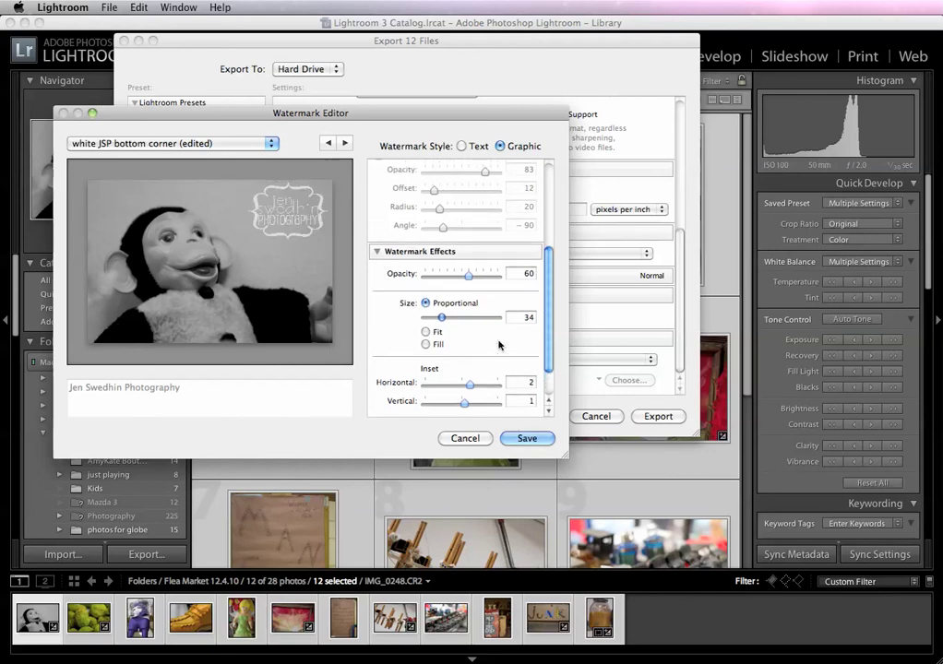
scroll(498, 346, up, 1)
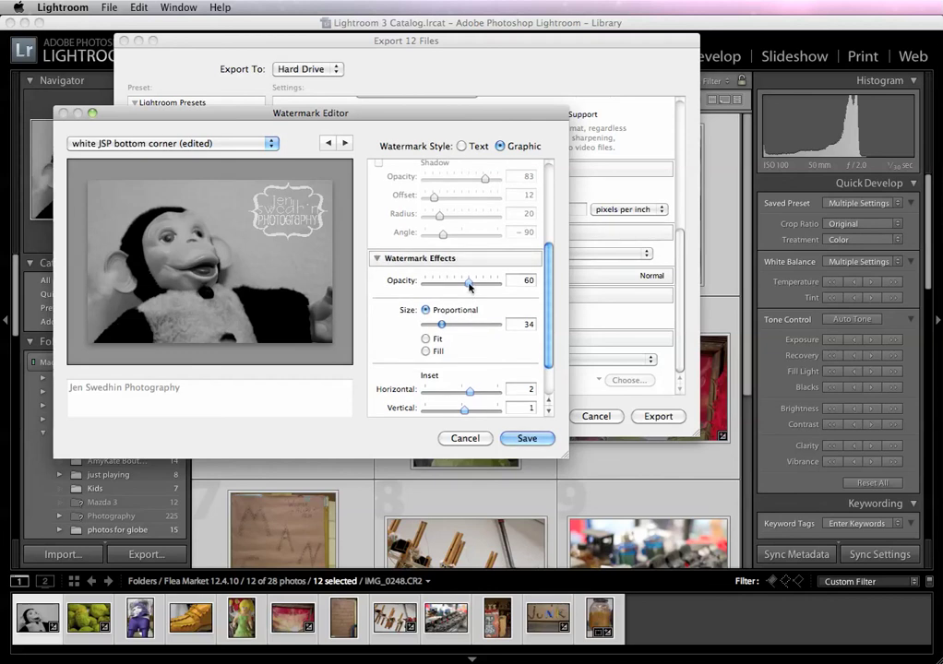
drag(469, 287, 499, 286)
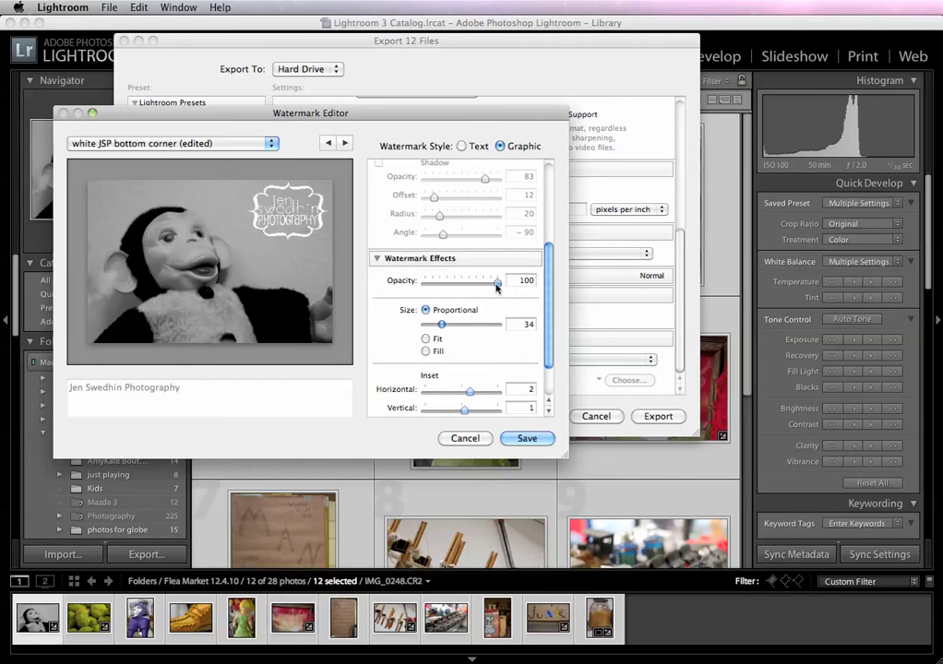
drag(497, 287, 518, 287)
Save the logo settings as preset 'custom logo' and return to export settings.
click(263, 144)
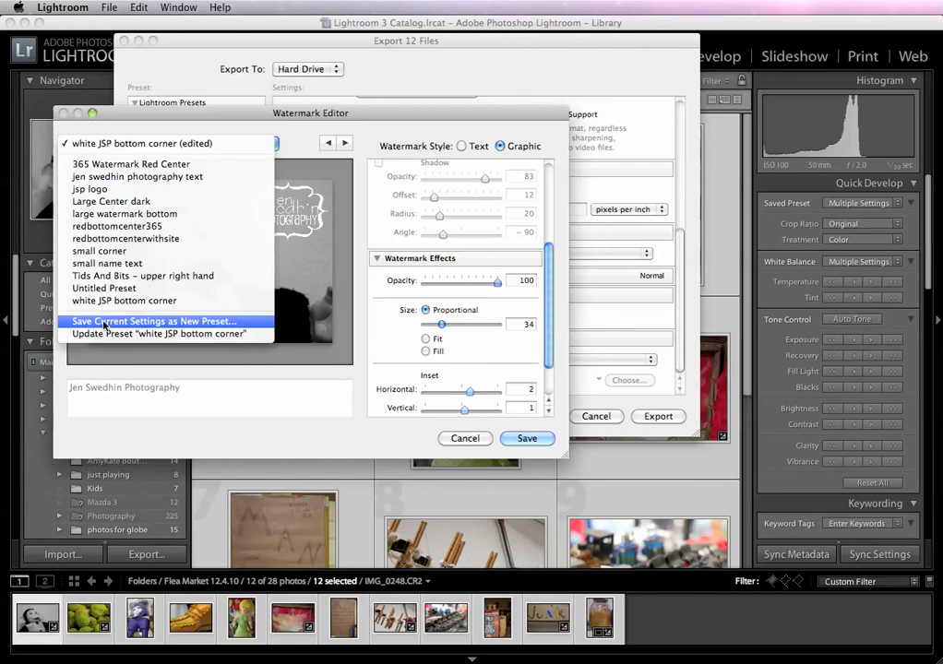
click(104, 322)
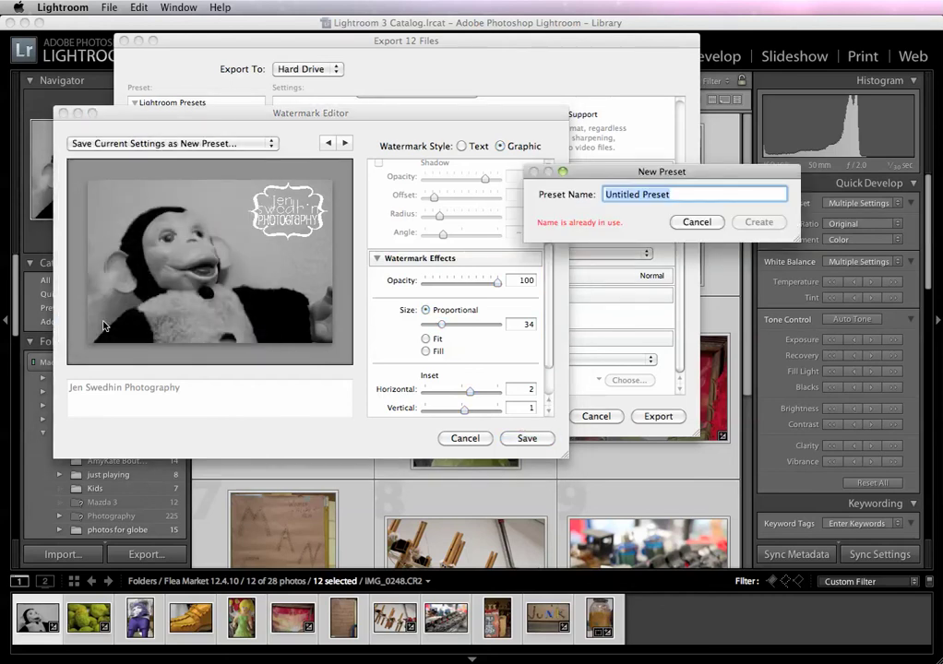
text(custom logo)
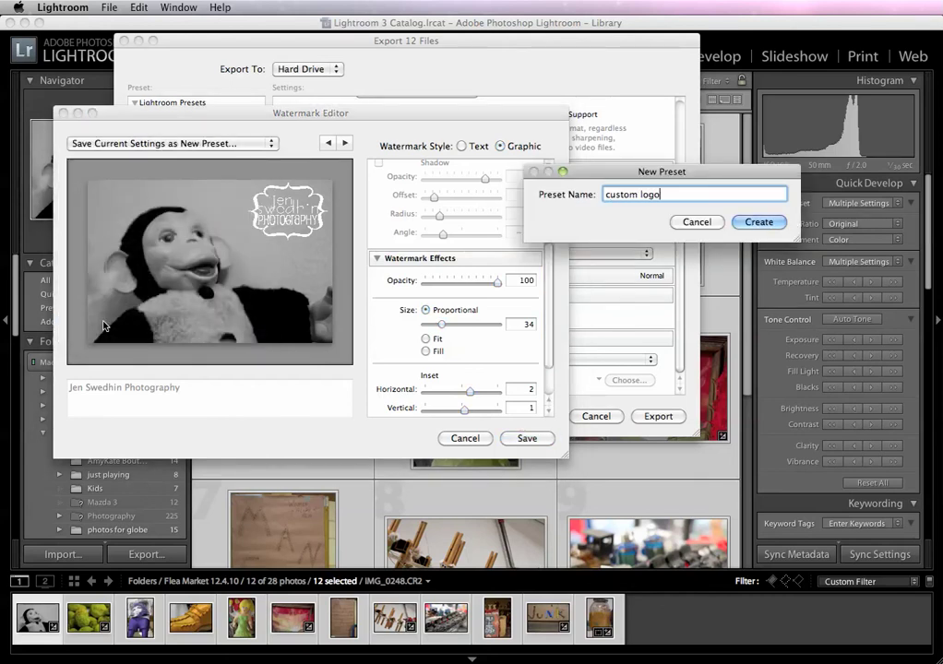
click(759, 222)
click(524, 438)
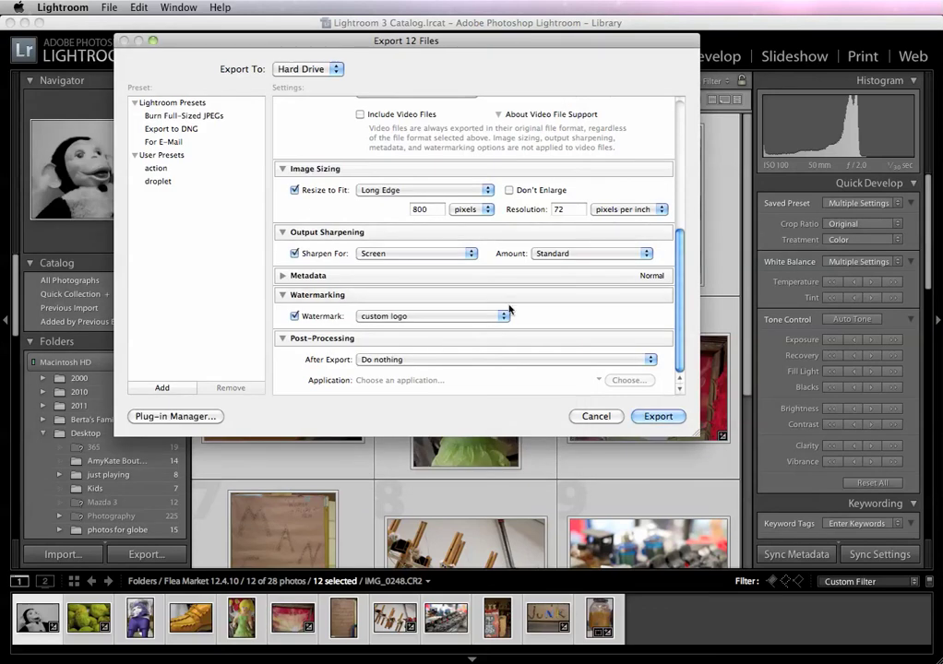
Start the export of the 12 selected photos as JPEGs with the logo watermark.
click(658, 416)
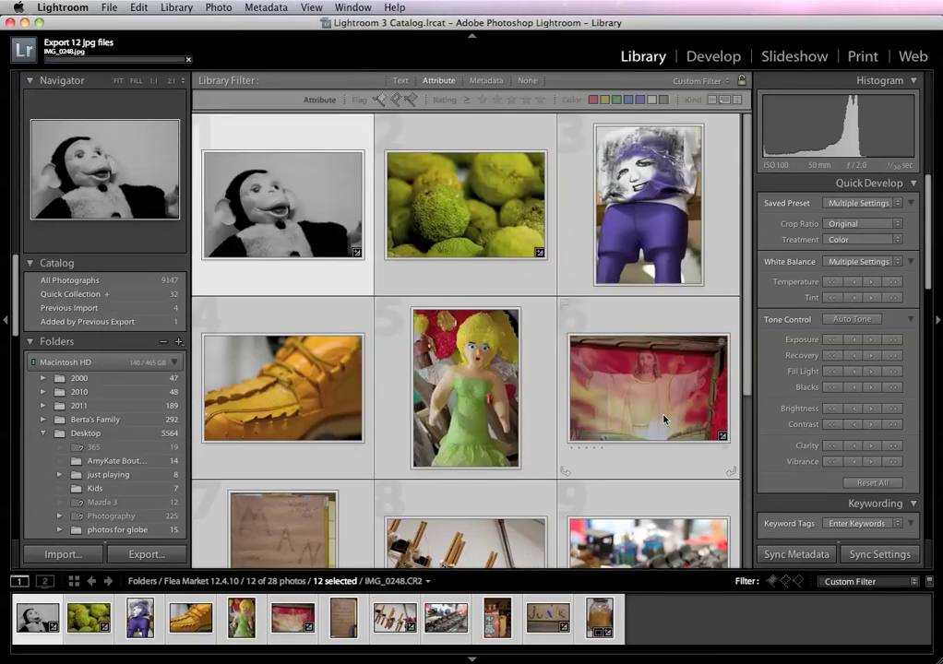